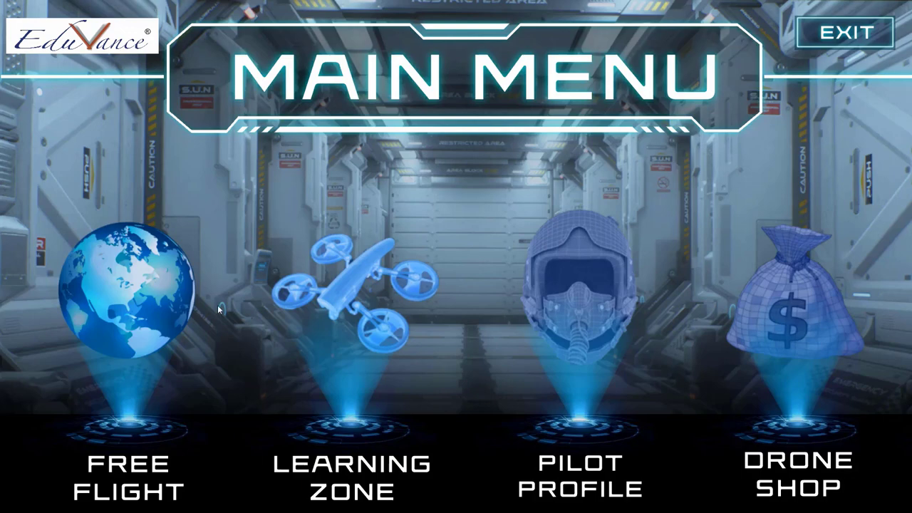
# Enter Free Flight mode and start the drone simulation.
pyautogui.click(162, 277)
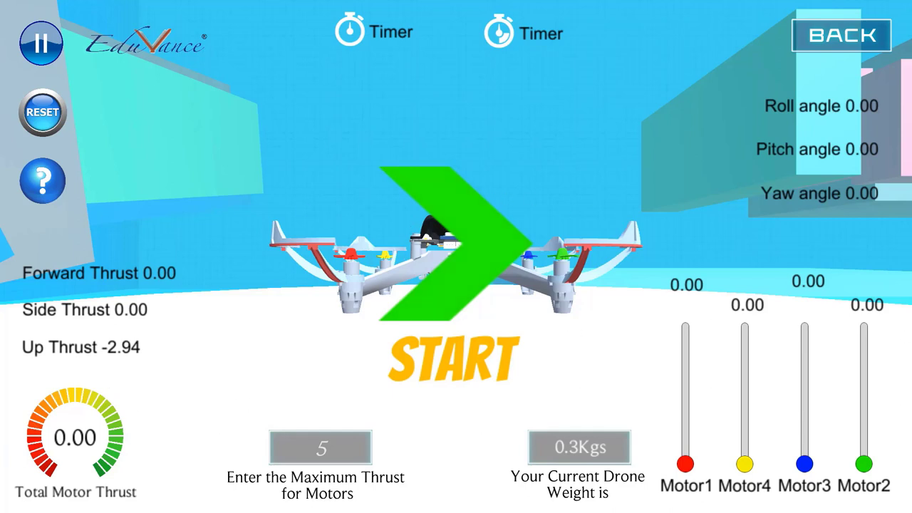
pyautogui.click(479, 243)
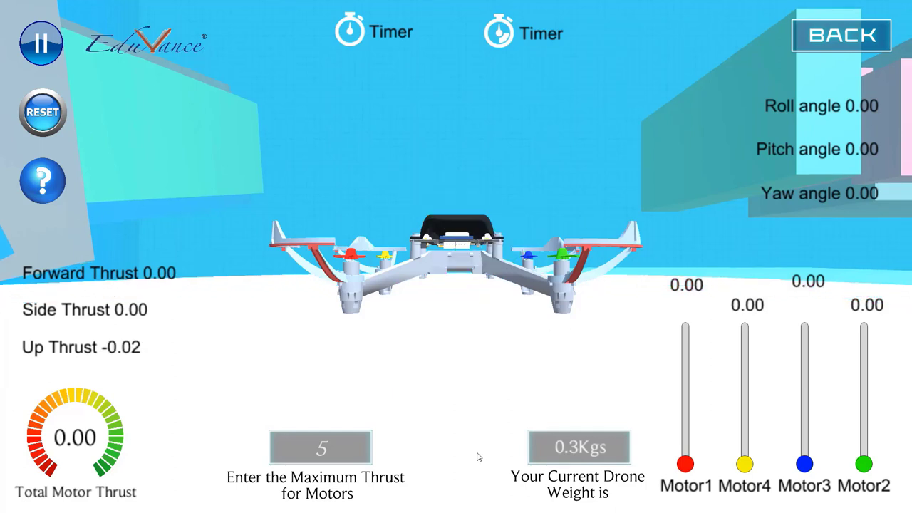
# Review both help pages of motor and drone weight controls and return to the flight scene.
pyautogui.click(43, 178)
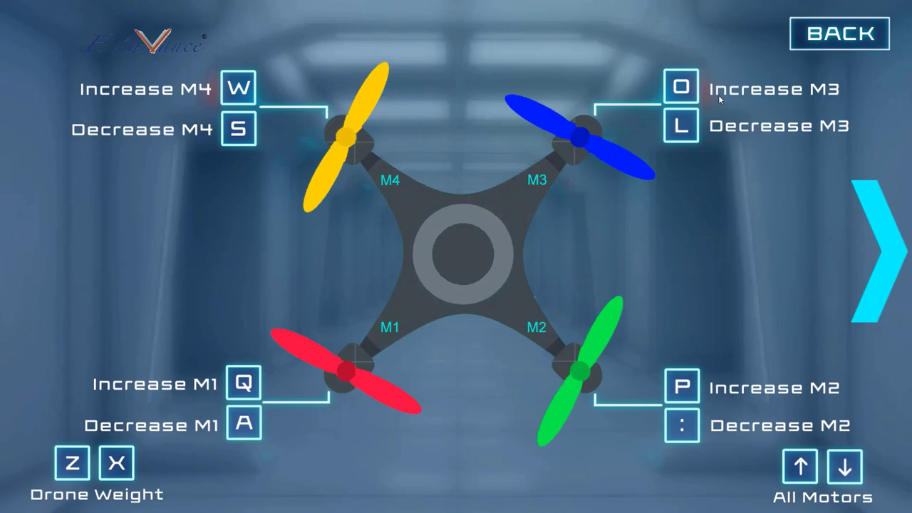
pyautogui.click(812, 35)
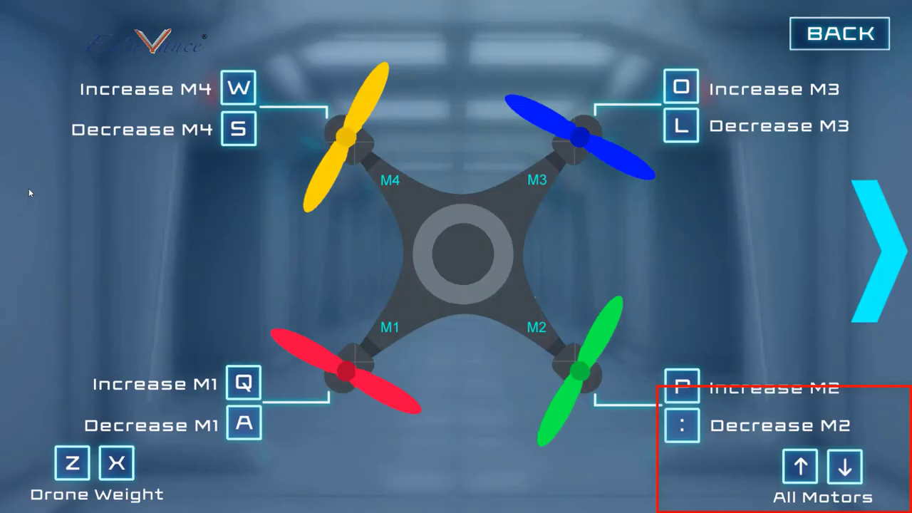
pyautogui.click(31, 191)
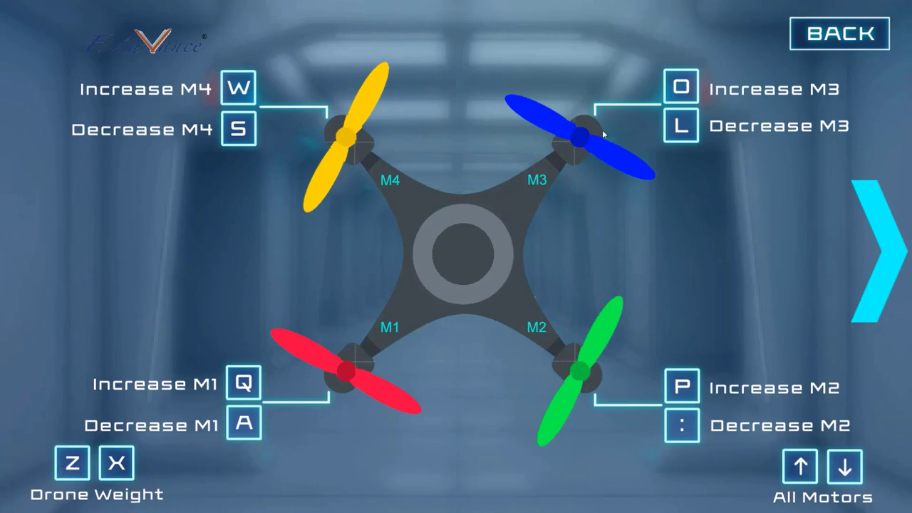
pyautogui.click(878, 250)
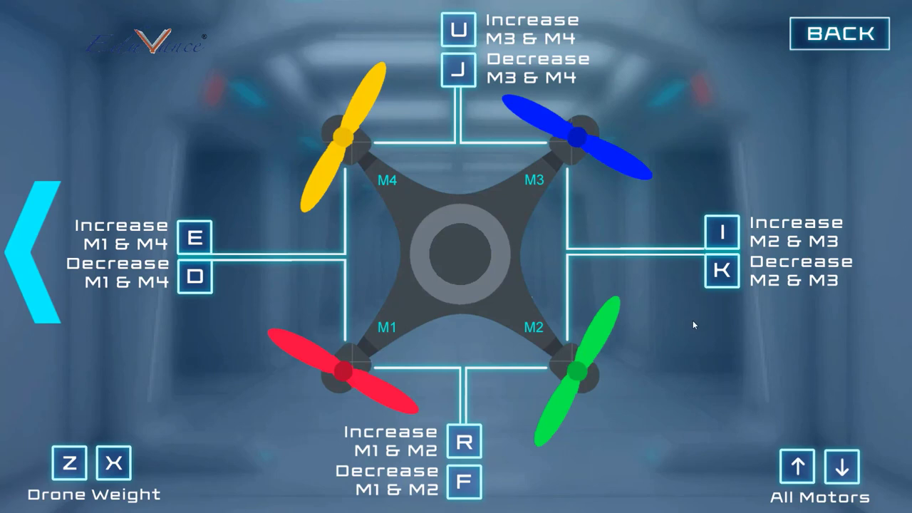
pyautogui.click(831, 30)
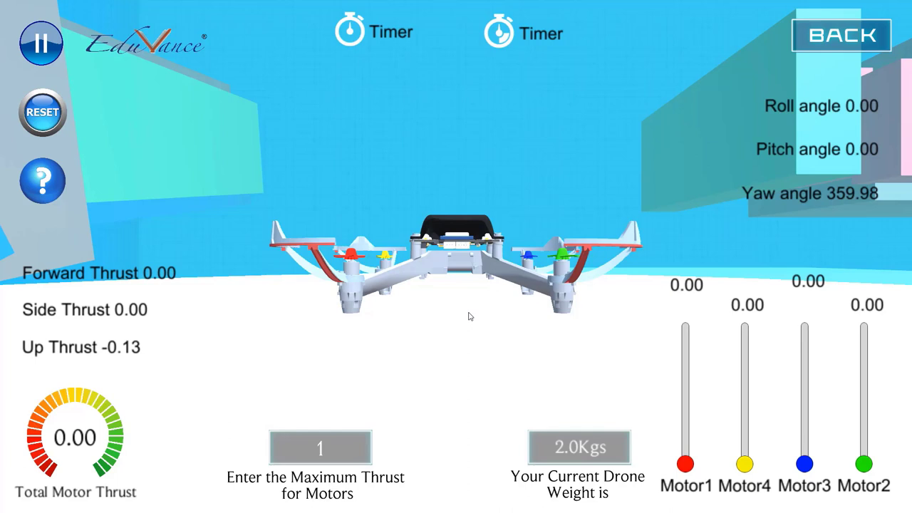
# Raise the thrust of all four motors together to 1.00.
pyautogui.press('w')
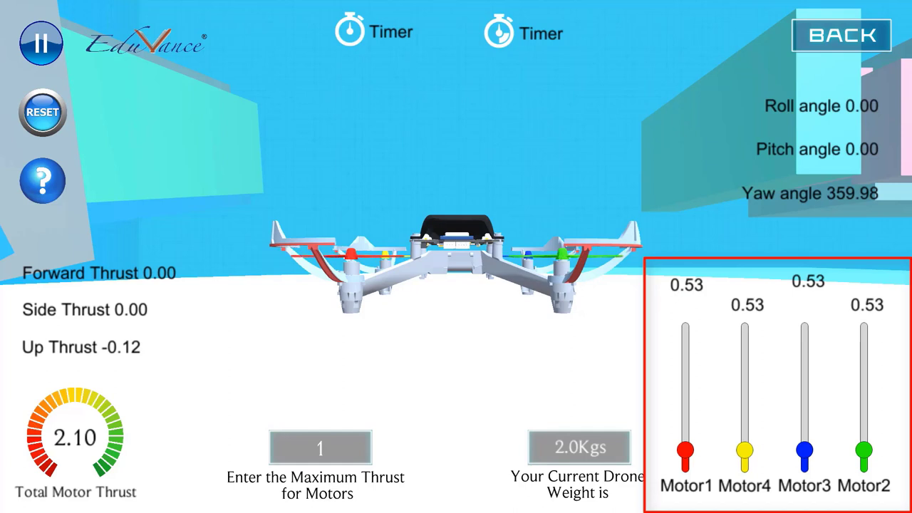
pyautogui.press('w')
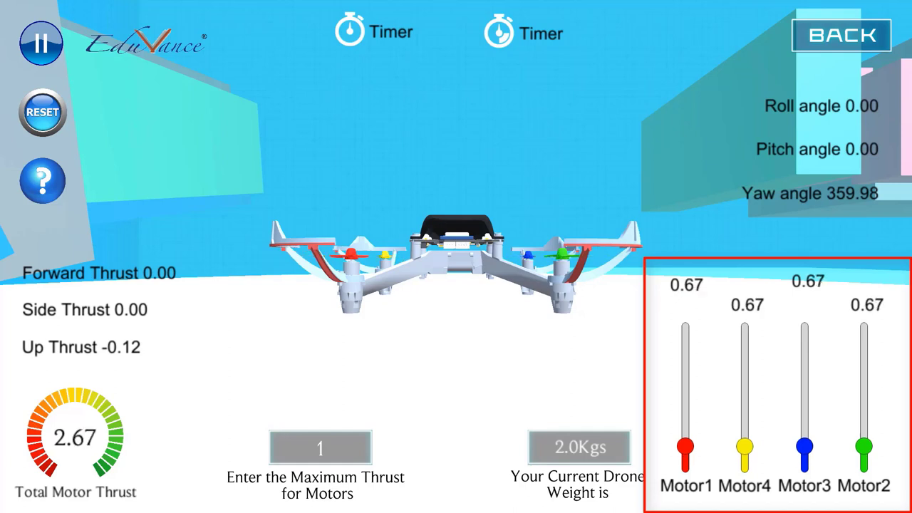
pyautogui.press('w')
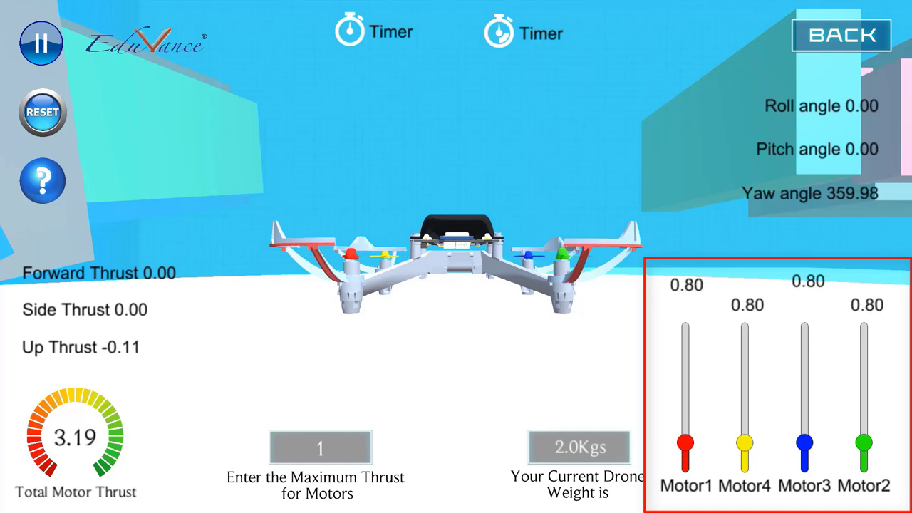
pyautogui.press('w')
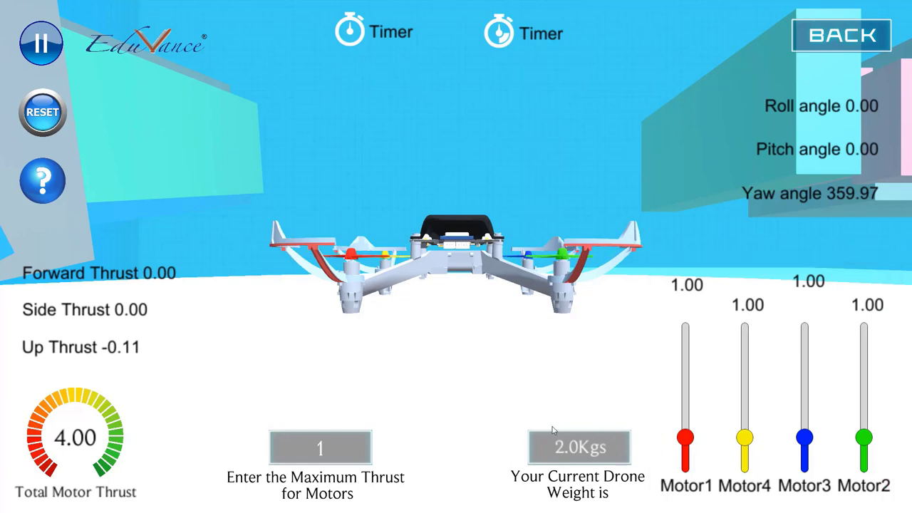
# Set the maximum motor thrust to 2 and raise all four motors together to 2.00.
pyautogui.click(319, 447)
pyautogui.write('2')
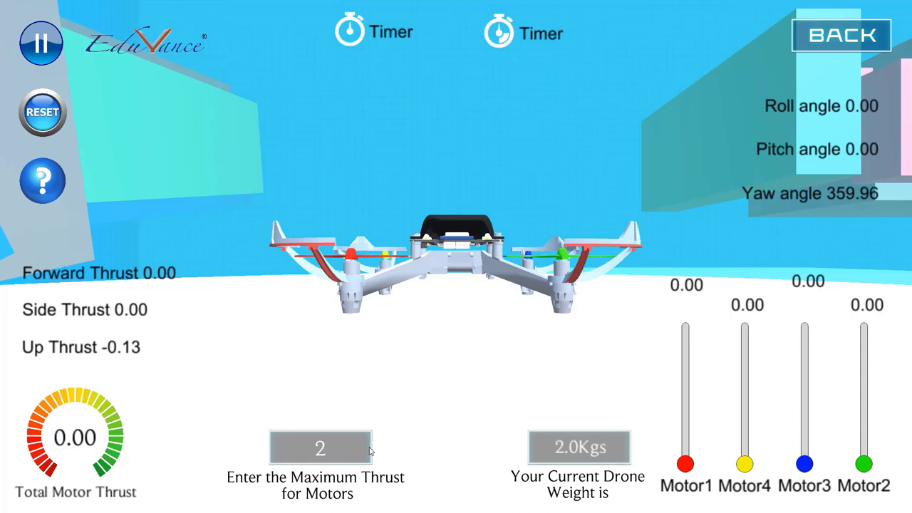
pyautogui.press('Up')
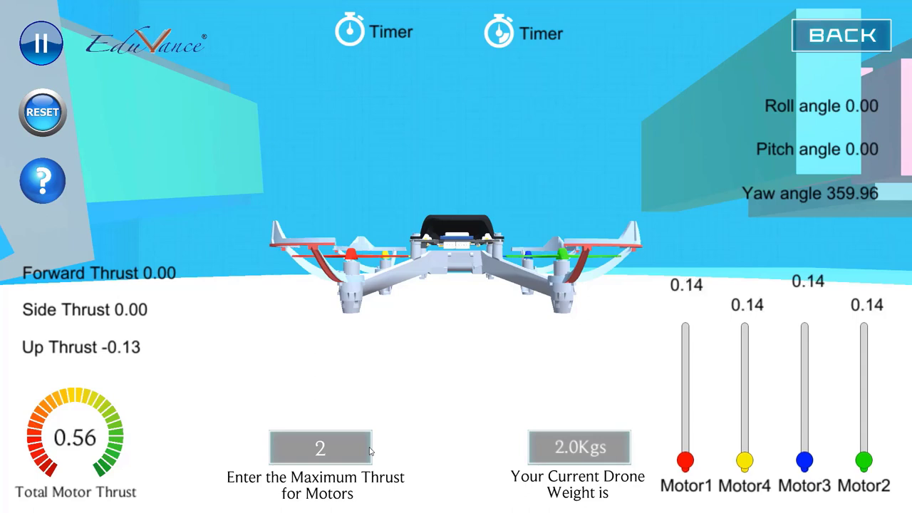
pyautogui.press('Up')
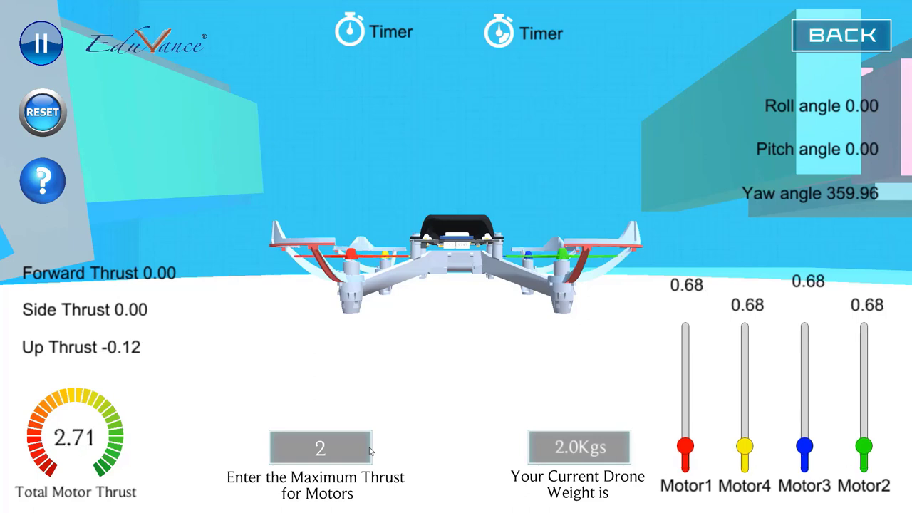
pyautogui.press('Up')
pyautogui.press('Up')
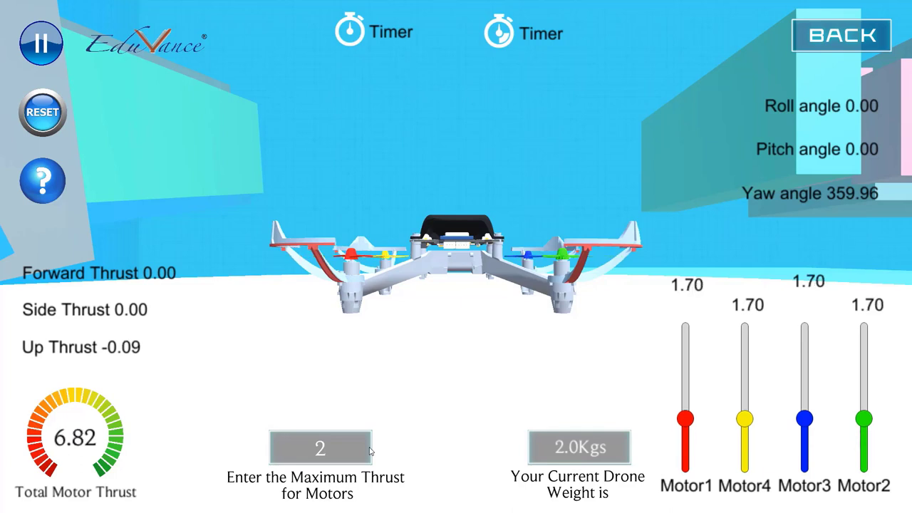
pyautogui.press('Up')
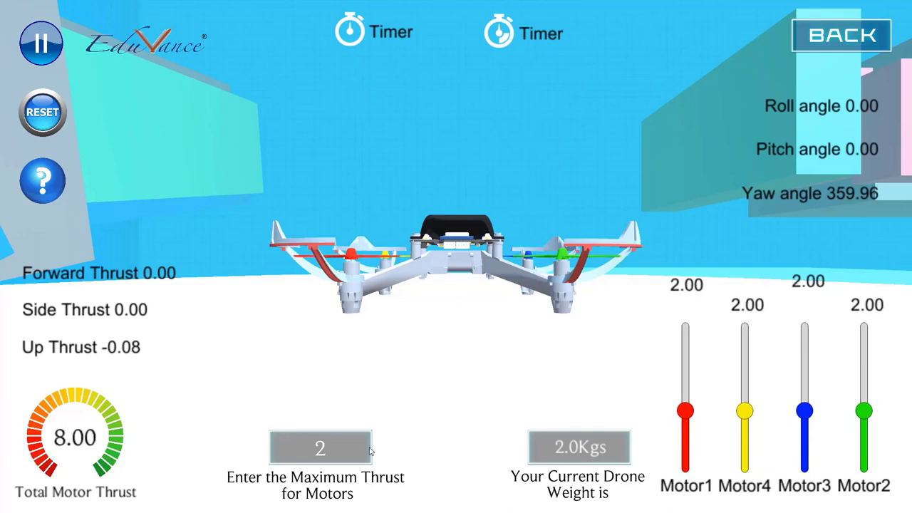
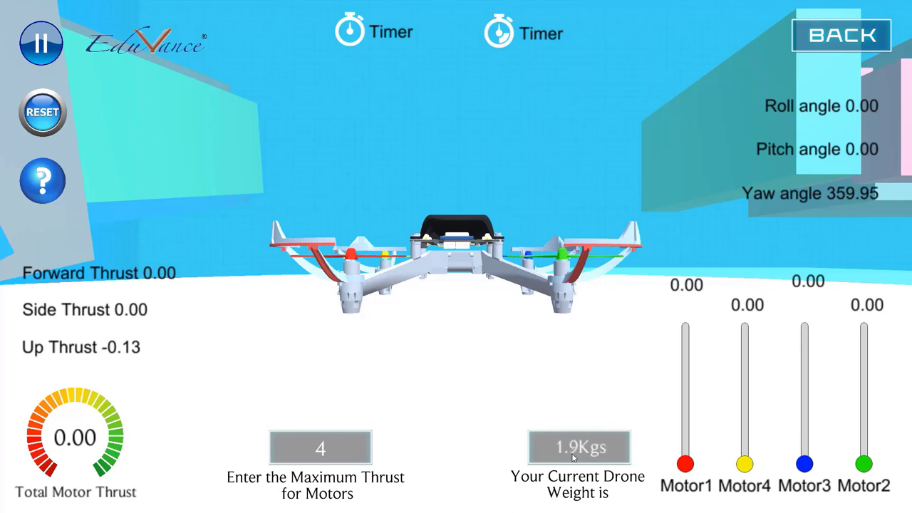
# Reduce the drone's weight to 1.6 Kgs.
pyautogui.scroll(-3, 574, 456)
pyautogui.scroll(-4, 634, 489)
pyautogui.scroll(3, 632, 486)
pyautogui.scroll(5, 631, 486)
pyautogui.scroll(-4, 631, 486)
pyautogui.scroll(-4, 630, 486)
pyautogui.scroll(8, 630, 486)
pyautogui.scroll(-4, 630, 487)
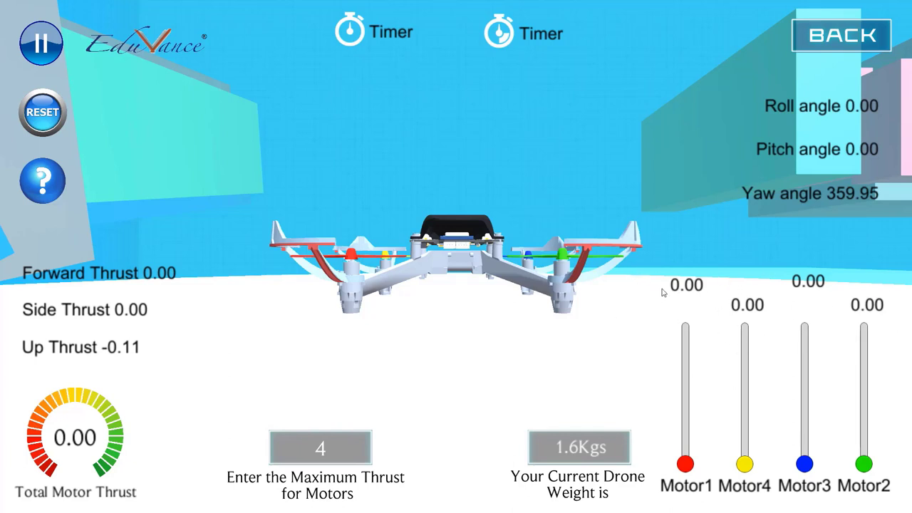
# Increase the thrust of all four motors together with the maximum motor thrust at 4.
pyautogui.press('w')
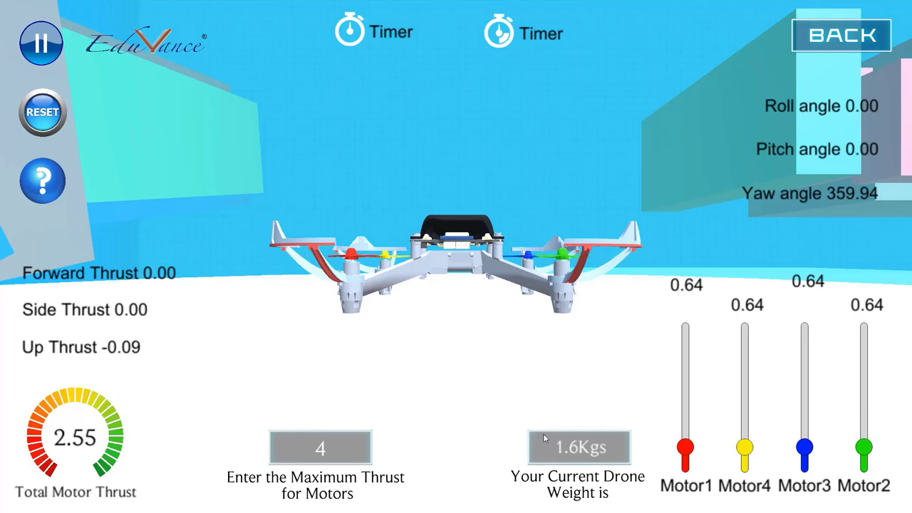
pyautogui.press('Up')
pyautogui.press('Up')
pyautogui.press('Up')
pyautogui.press('Up')
pyautogui.press('Up')
# Set the maximum thrust for the motors to 5.
pyautogui.write('5')
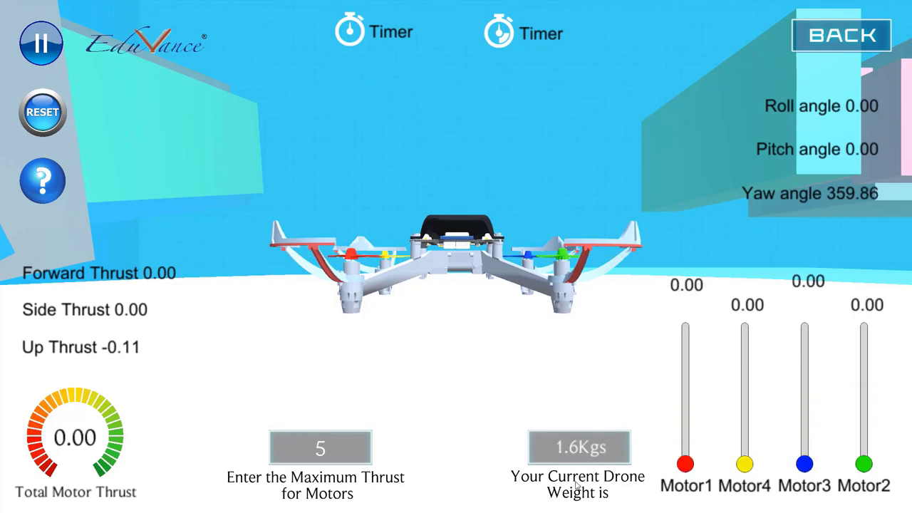
pyautogui.write('4')
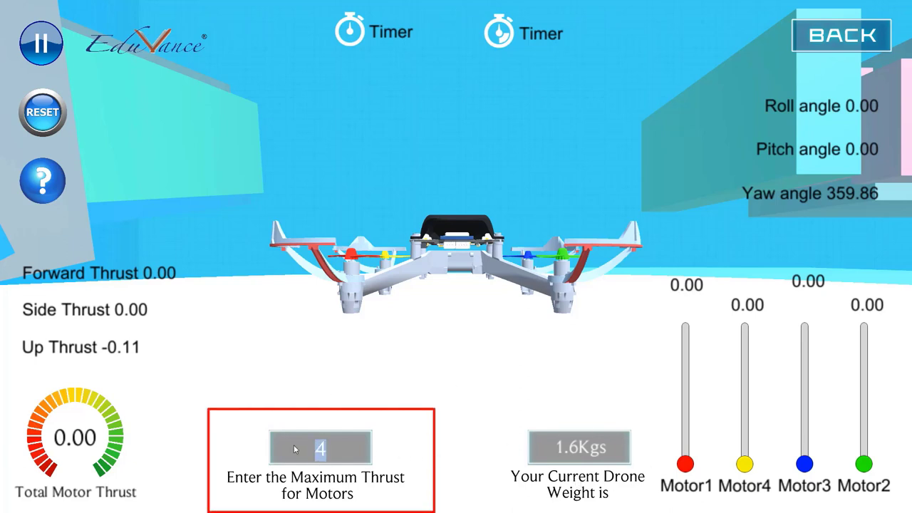
pyautogui.write('5')
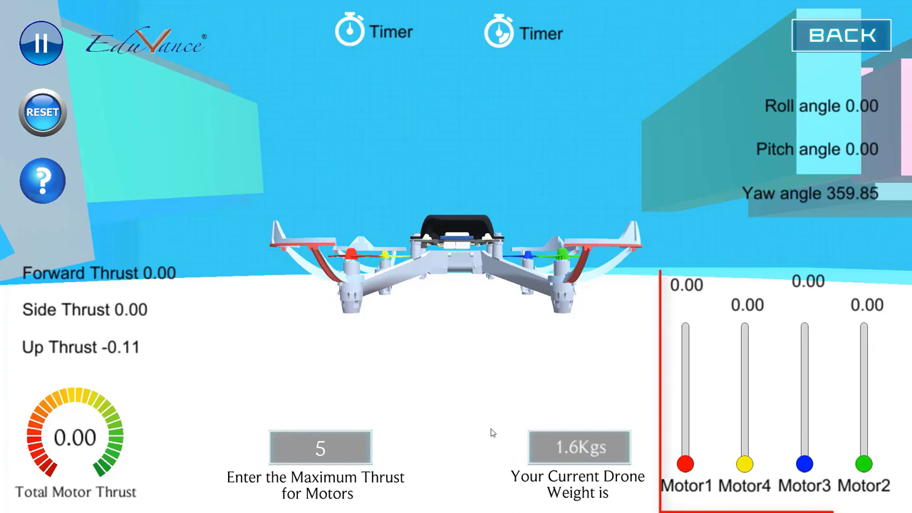
# Raise all four motors together to about 4.08 so the 1.6 Kgs drone lifts off the ground.
pyautogui.press('w')
pyautogui.press('w')
pyautogui.press('w')
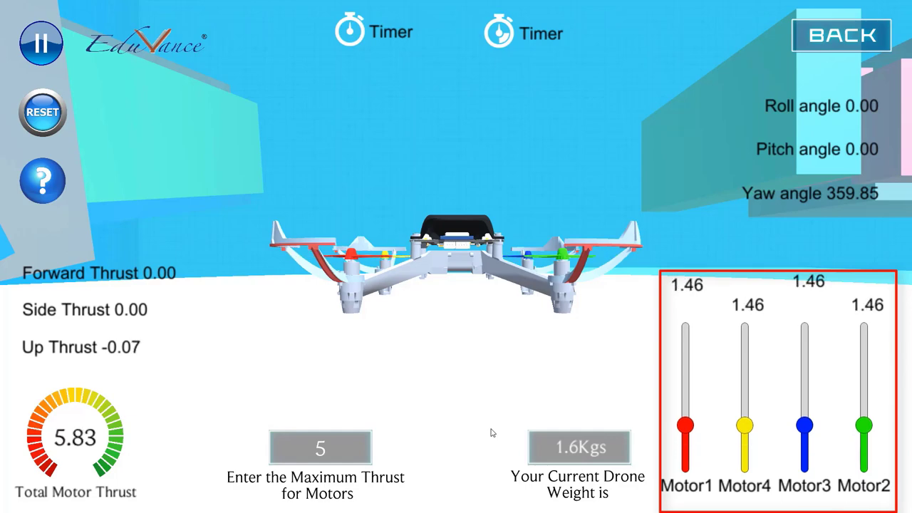
pyautogui.press('w')
pyautogui.press('w')
pyautogui.press('w')
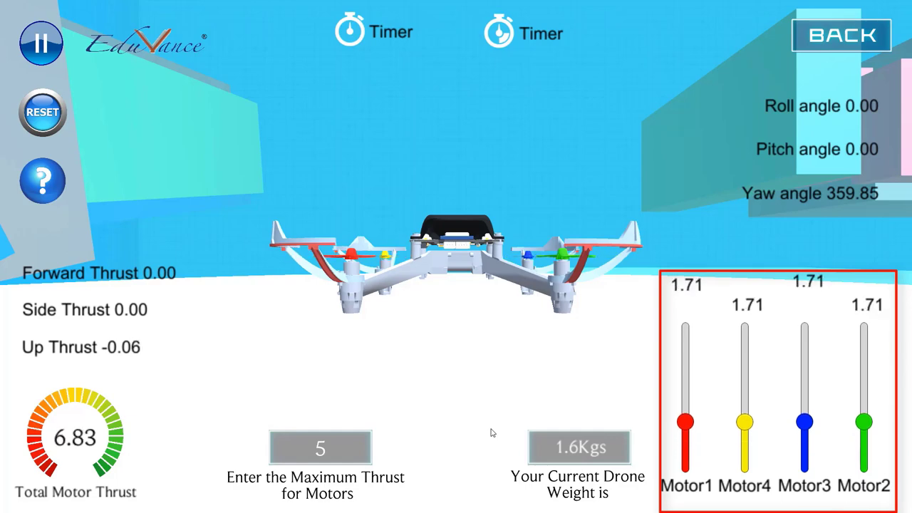
pyautogui.press('w')
pyautogui.press('w')
pyautogui.press('w')
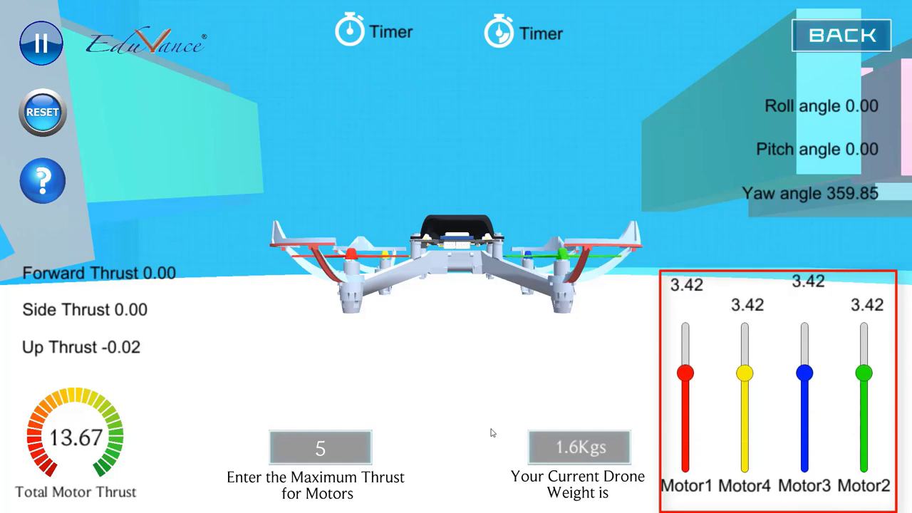
pyautogui.press('w')
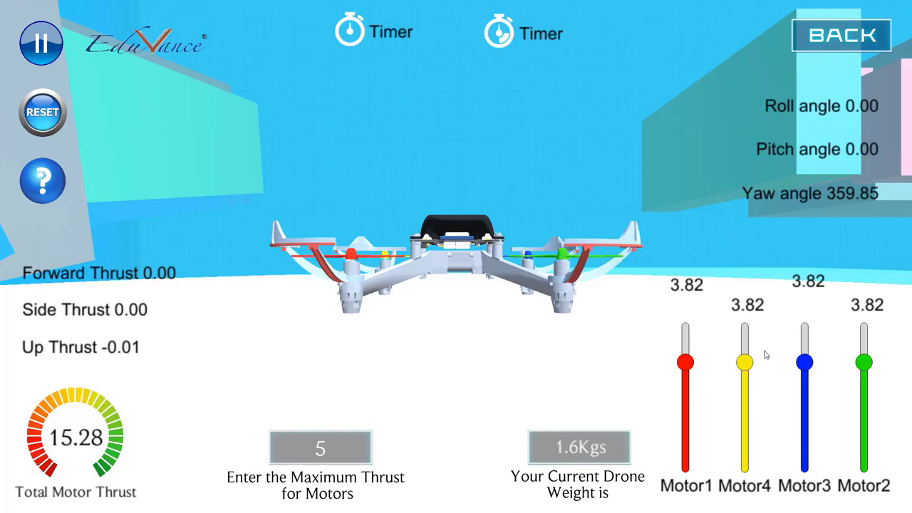
pyautogui.press('Up')
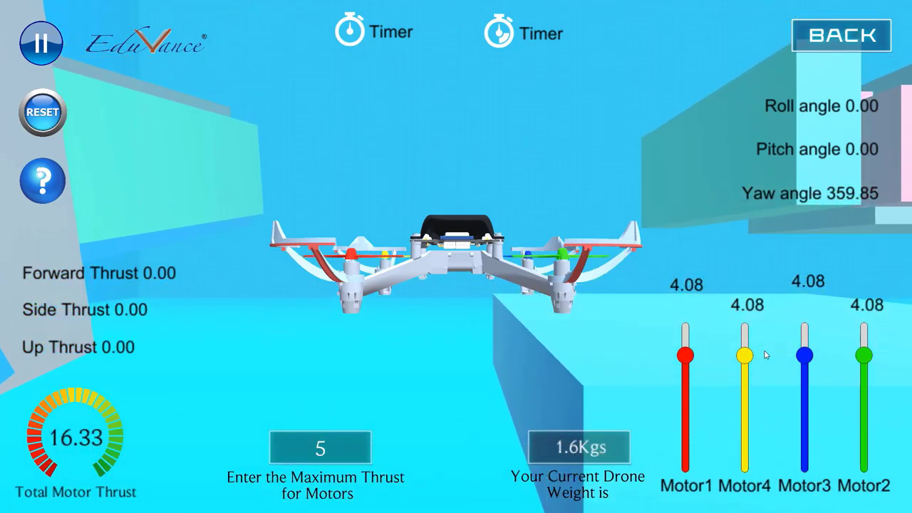
# Land the drone by lowering all motors to 3.45, lift it again at up to 4.24, and reduce them to 3.60 for descent.
pyautogui.press('Down')
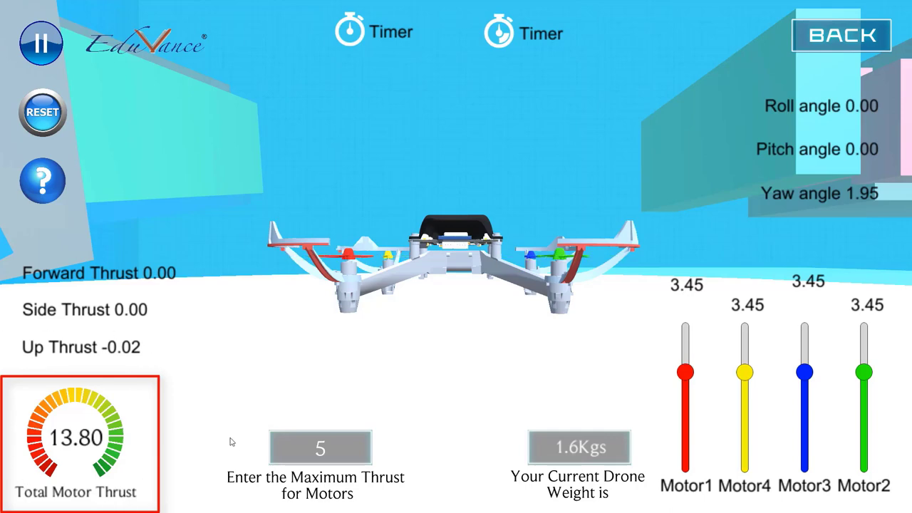
pyautogui.click(691, 351)
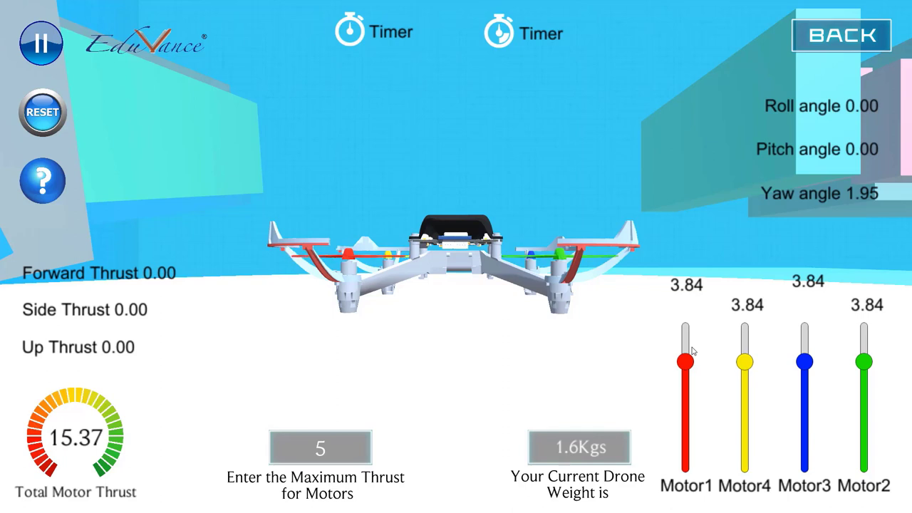
pyautogui.click(692, 351)
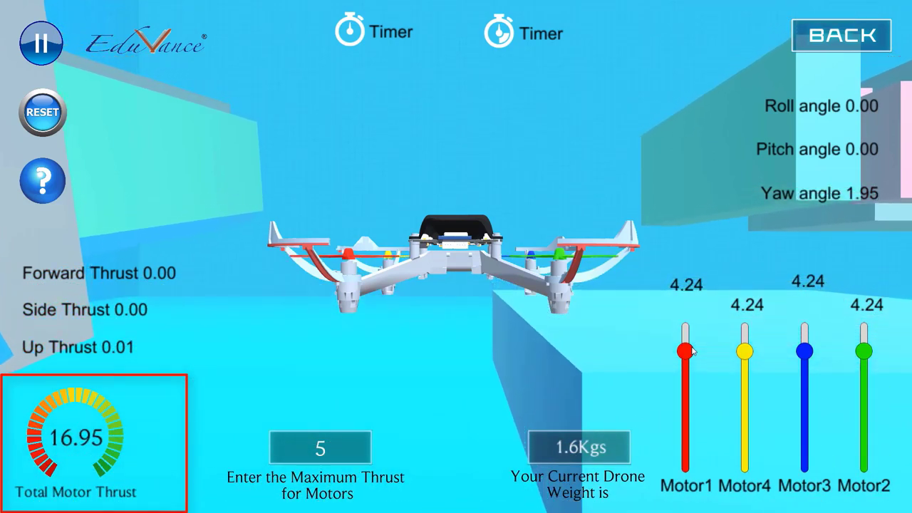
pyautogui.click(691, 350)
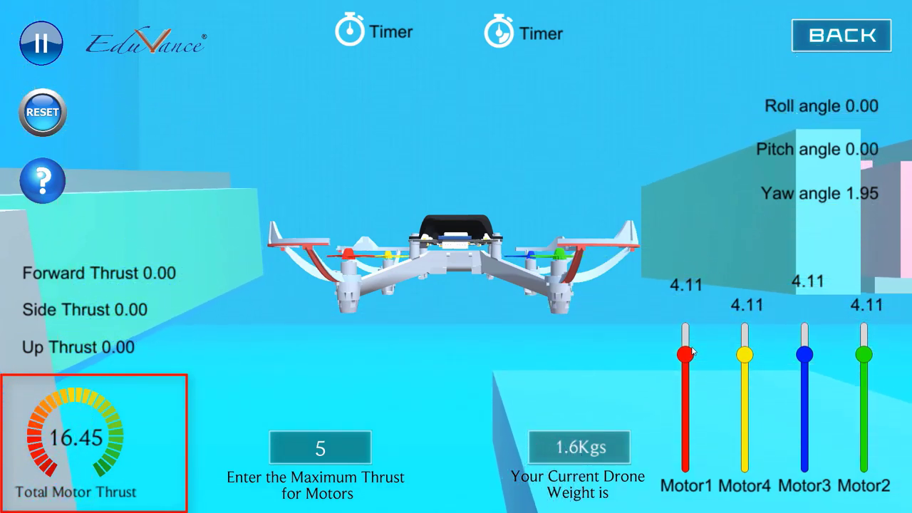
pyautogui.click(692, 350)
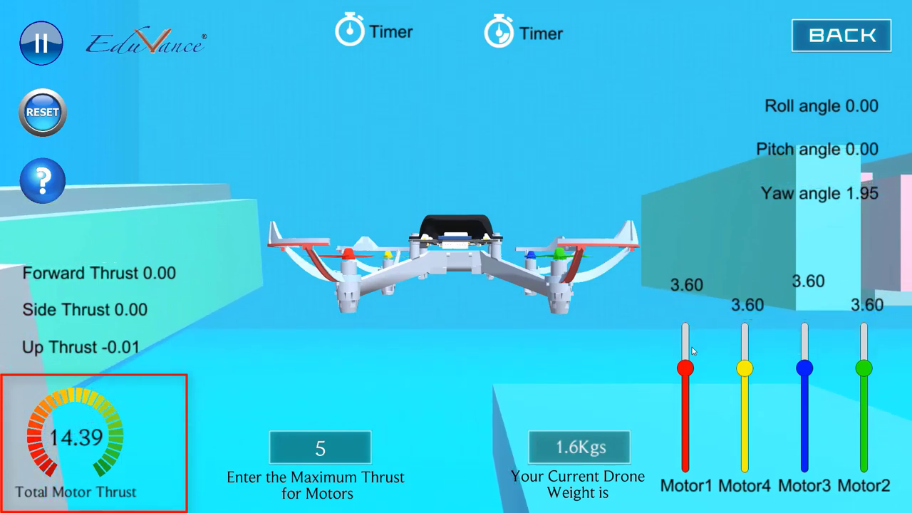
pyautogui.click(692, 351)
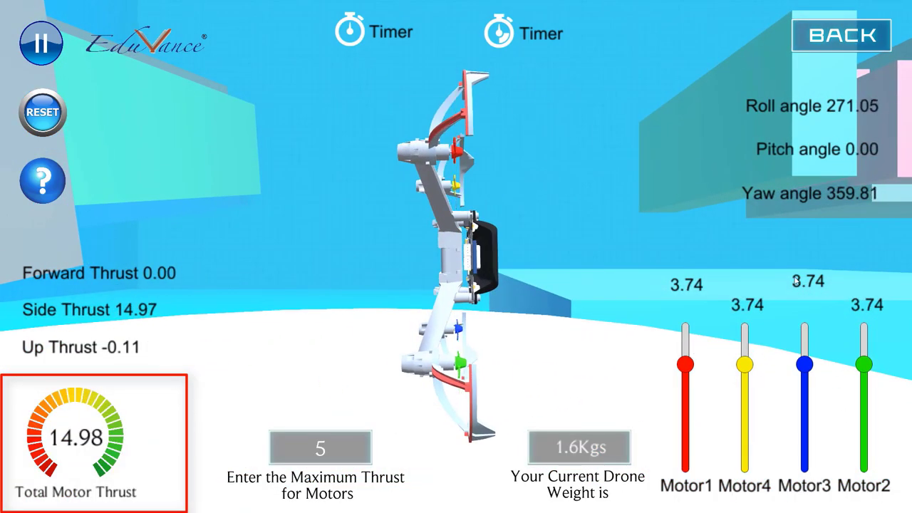
# Reset the drone and raise all four motors together to 4.77 to lift it off the ground.
pyautogui.click(42, 112)
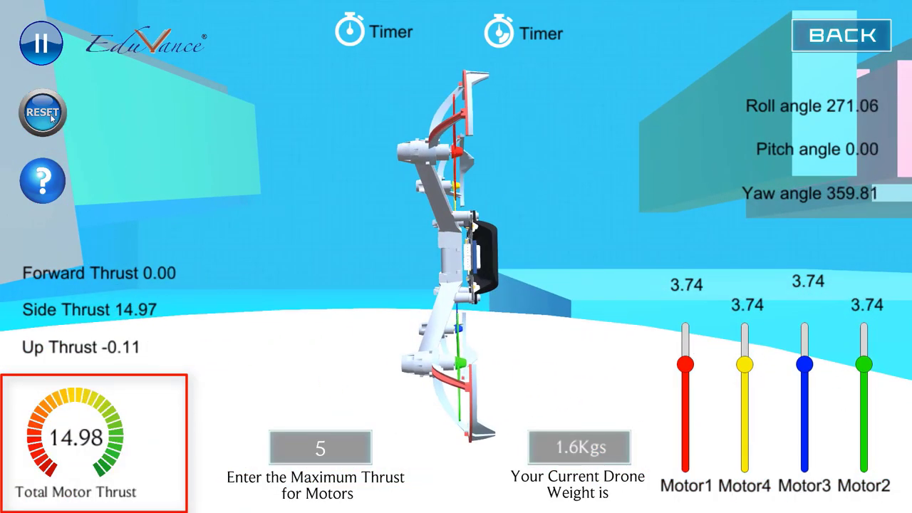
pyautogui.press('Up')
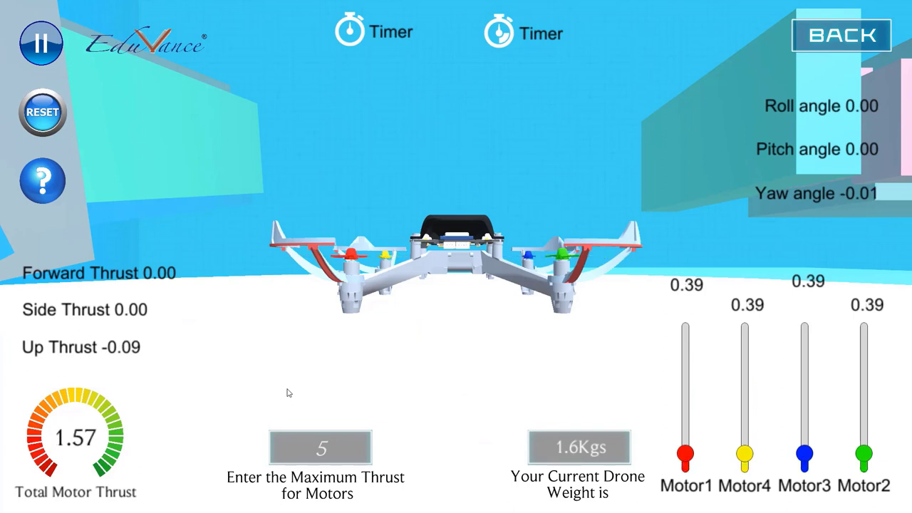
pyautogui.press('Up')
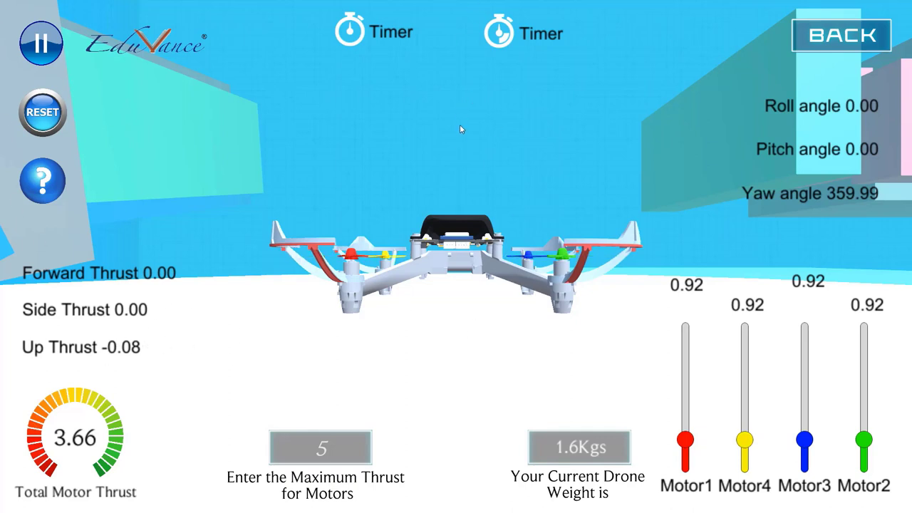
pyautogui.press('Up')
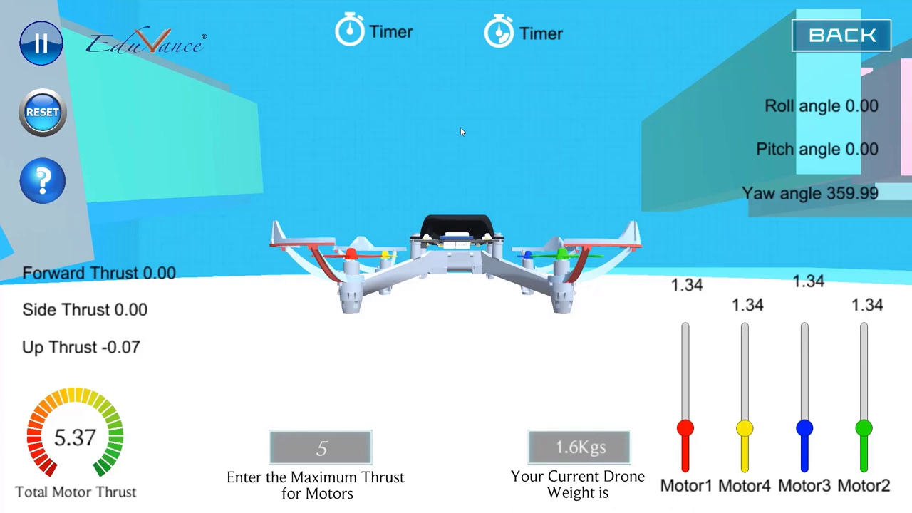
pyautogui.press('Up')
pyautogui.press('Up')
pyautogui.press('Up')
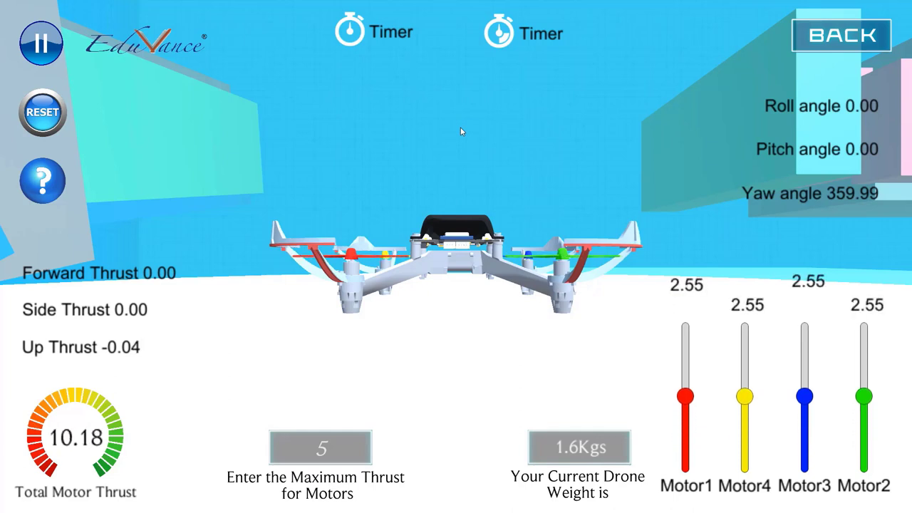
pyautogui.press('Up')
pyautogui.press('Up')
pyautogui.press('Up')
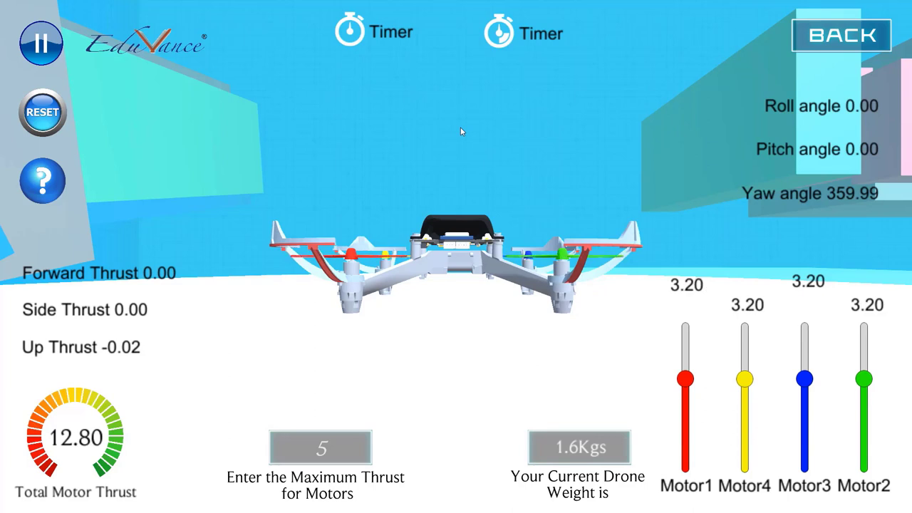
pyautogui.press('Up')
pyautogui.press('Up')
pyautogui.press('Up')
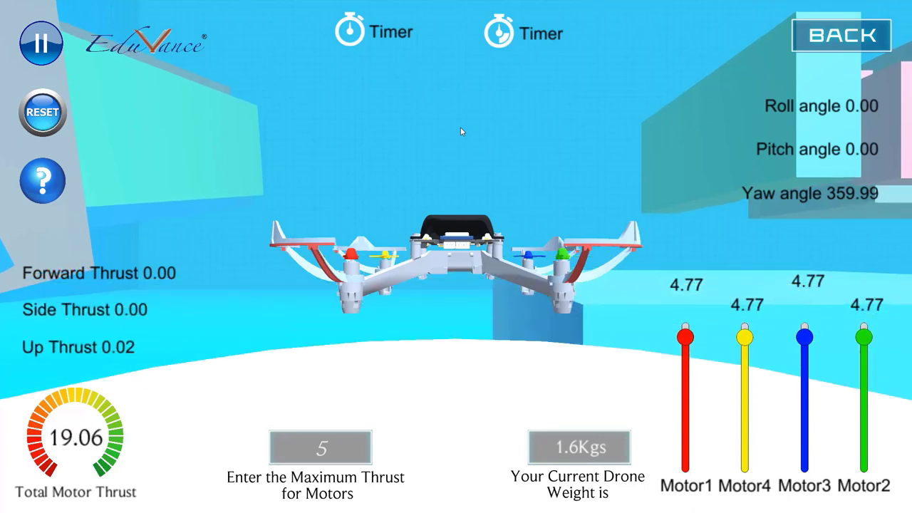
# Lower all four motors together to 4.23, reduce them to 3.85 for hovering, and drop them to about 3.33 to land.
pyautogui.press('Down')
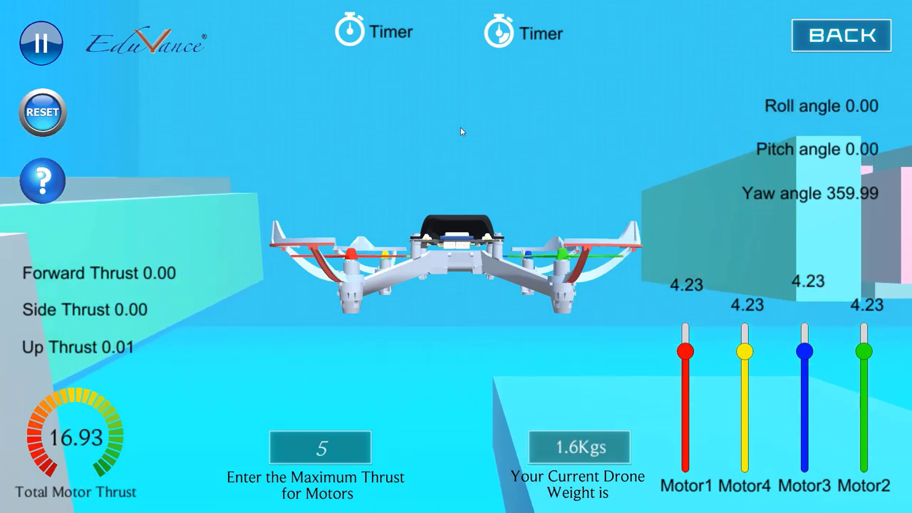
pyautogui.press('Down')
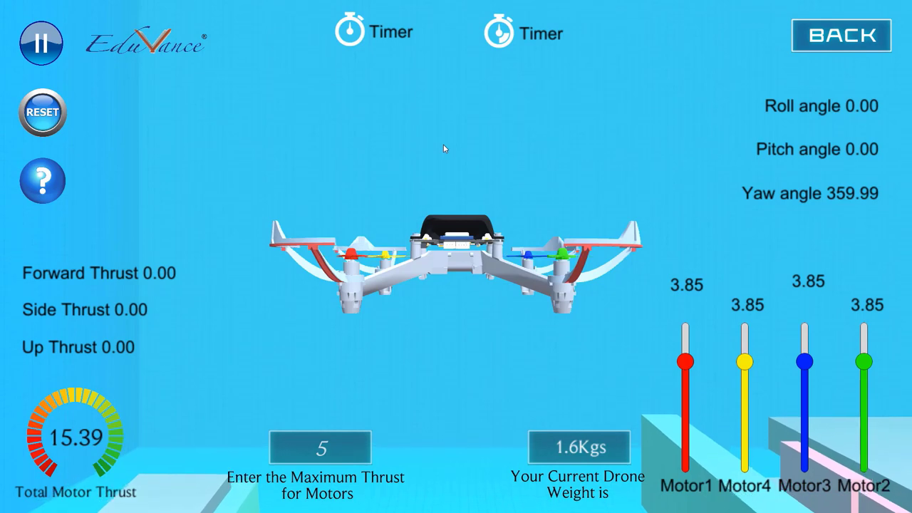
pyautogui.press('Down')
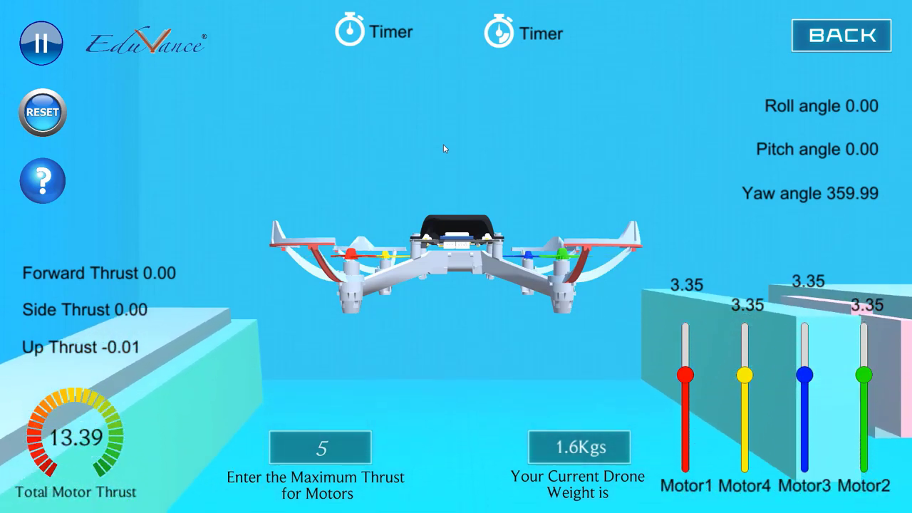
pyautogui.press('w')
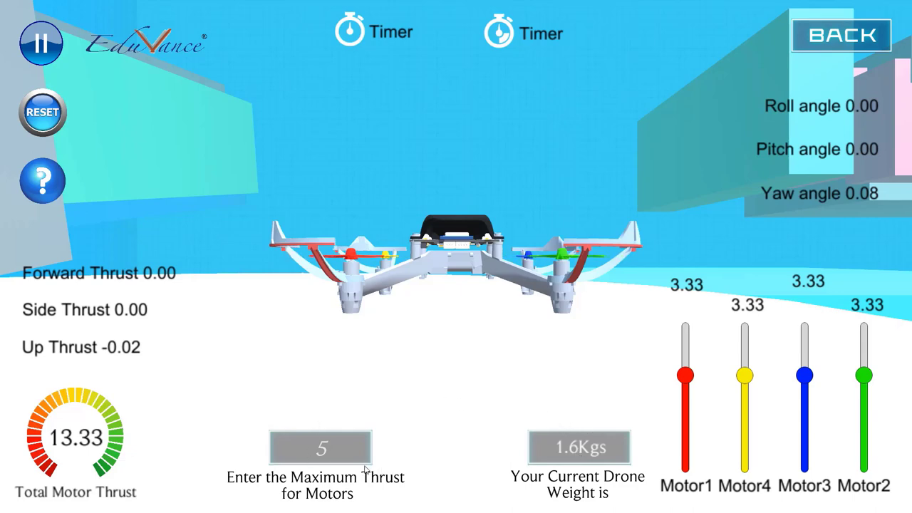
# Set the drone weight to 1.2 Kgs and the maximum thrust for the motors to 4.
pyautogui.click(583, 451)
pyautogui.click(583, 452)
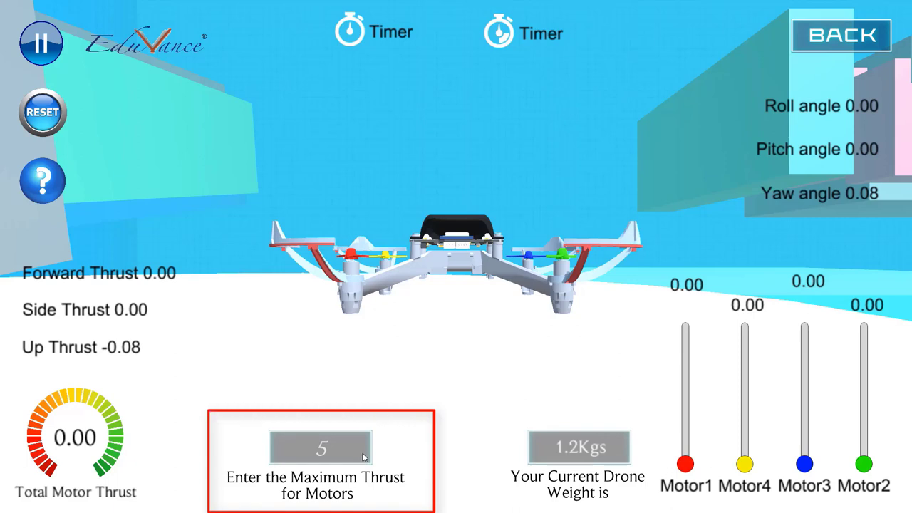
pyautogui.write('4')
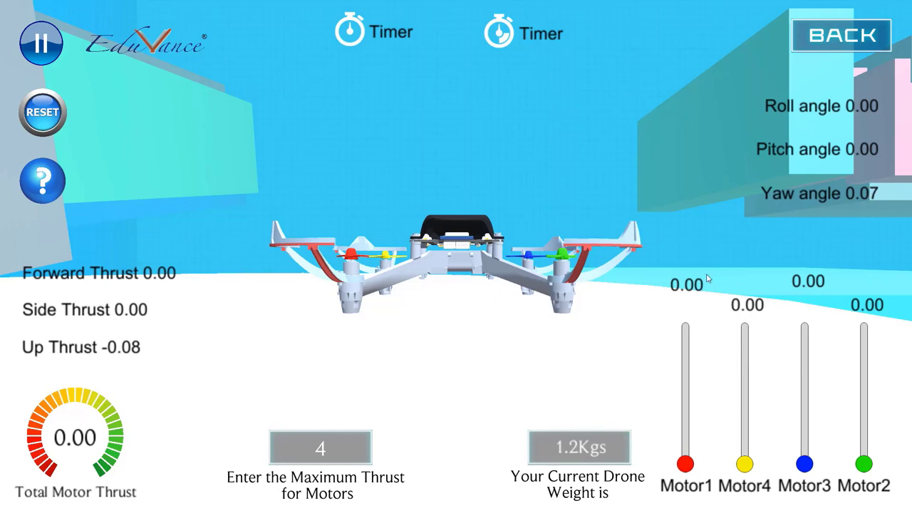
# Raise all four motors of the 1.2 Kgs drone together to 0.39 and bring them back to 0.
pyautogui.press('w')
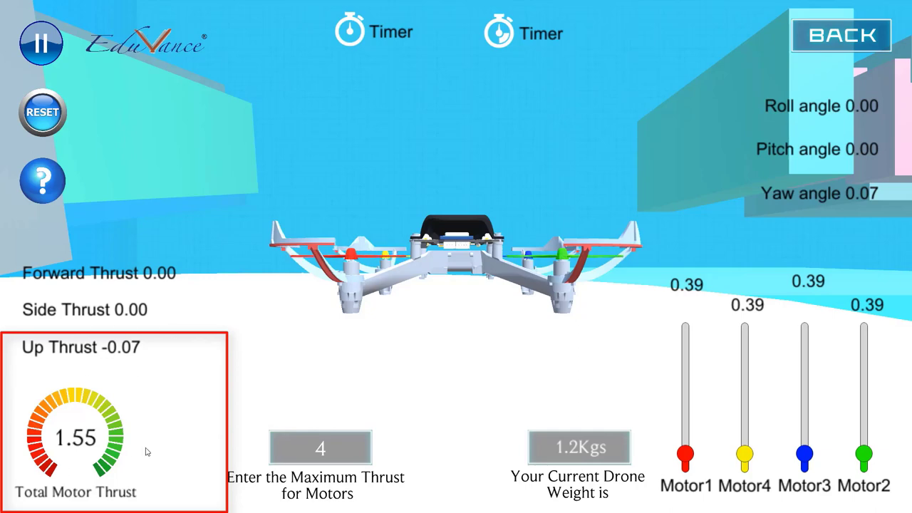
pyautogui.press('s')
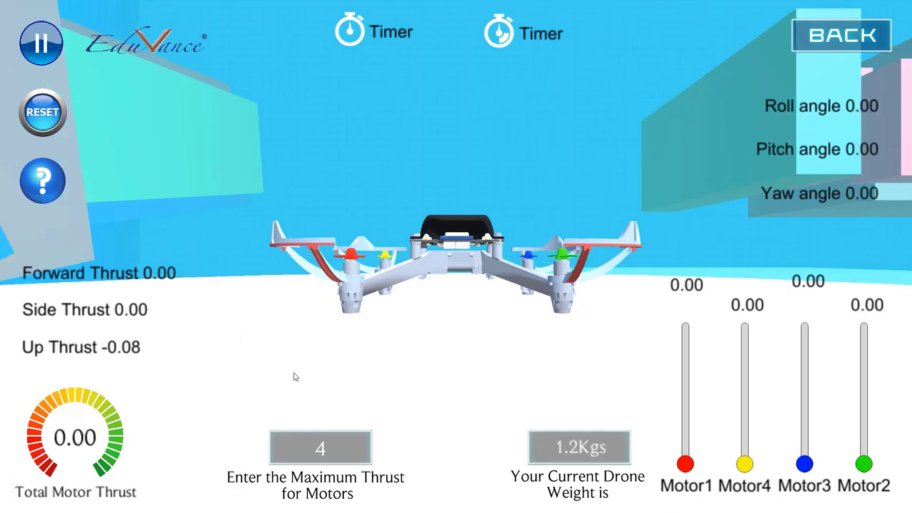